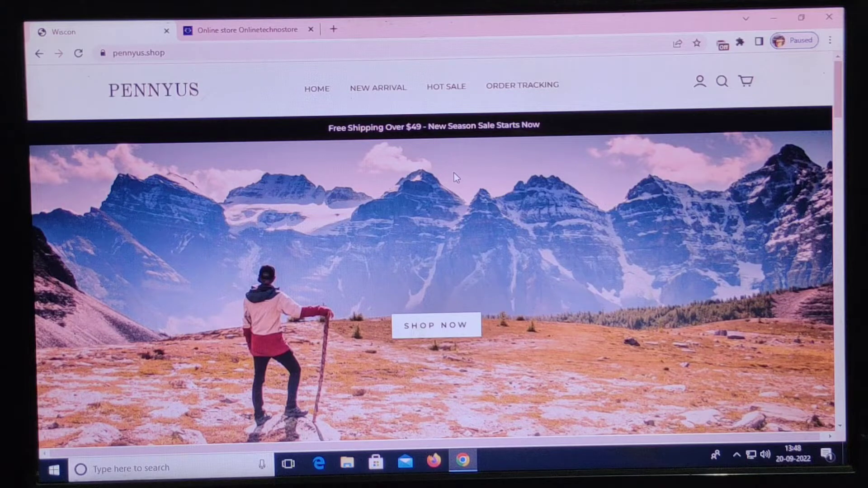
{"action": "scroll", "coordinate": [455, 177], "scroll_direction": "down", "scroll_amount": 3}
{"action": "scroll", "coordinate": [454, 177], "scroll_direction": "down", "scroll_amount": 3}
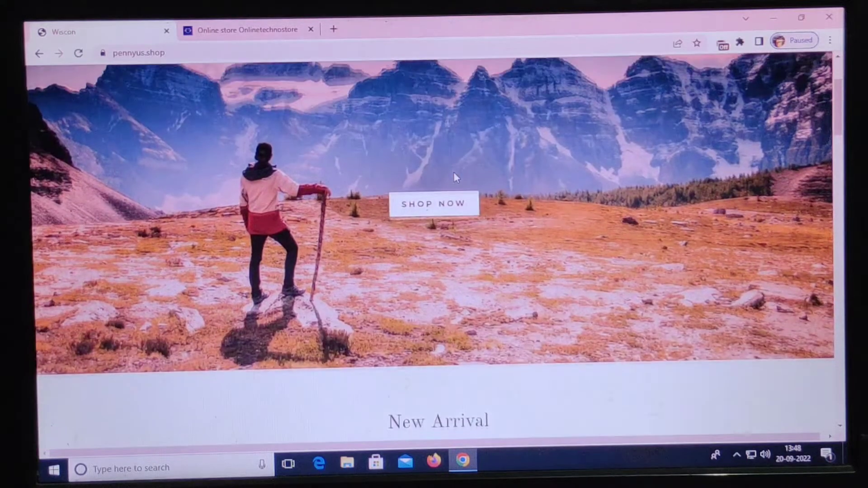
{"action": "scroll", "coordinate": [455, 177], "scroll_direction": "down", "scroll_amount": 3}
{"action": "scroll", "coordinate": [456, 177], "scroll_direction": "down", "scroll_amount": 2}
{"action": "scroll", "coordinate": [456, 177], "scroll_direction": "down", "scroll_amount": 3}
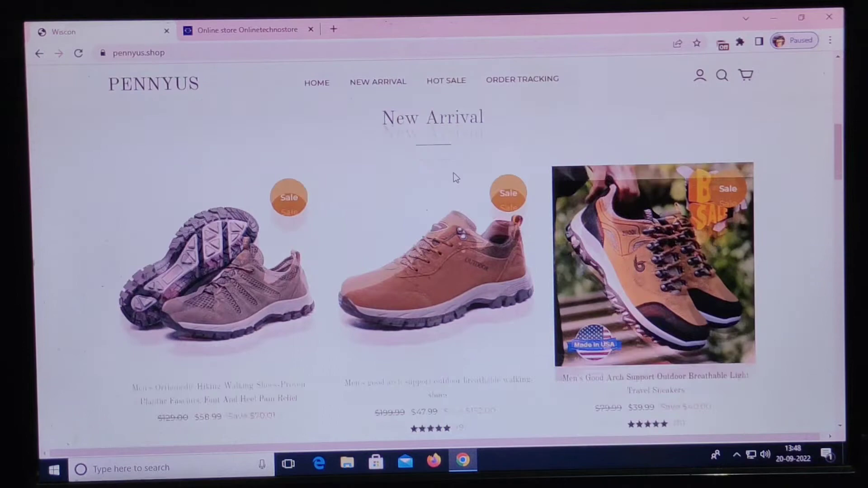
{"action": "scroll", "coordinate": [455, 178], "scroll_direction": "down", "scroll_amount": 3}
{"action": "scroll", "coordinate": [455, 178], "scroll_direction": "down", "scroll_amount": 2}
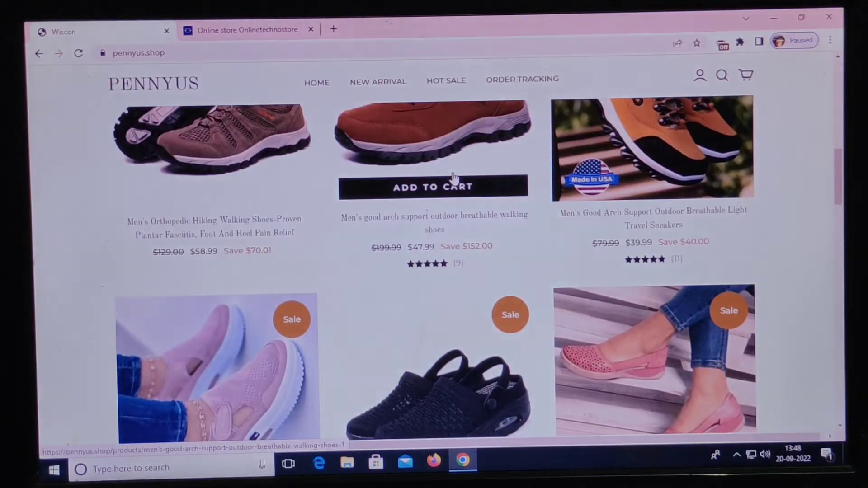
{"action": "scroll", "coordinate": [455, 177], "scroll_direction": "down", "scroll_amount": 3}
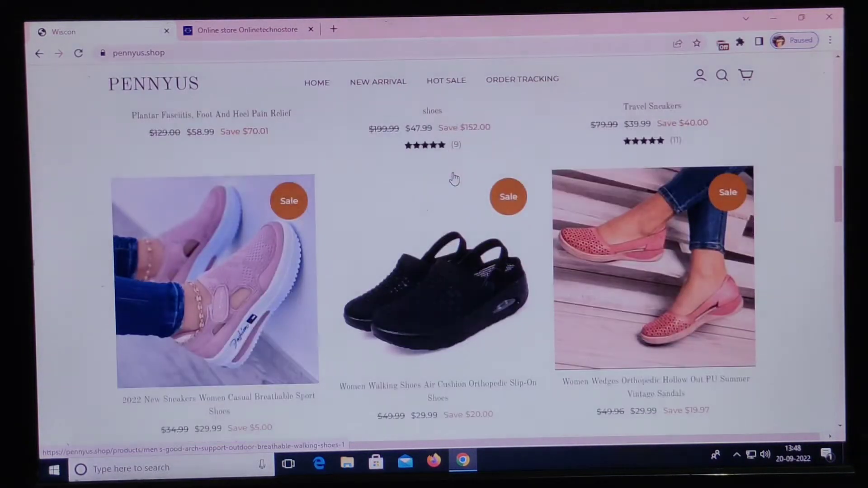
{"action": "scroll", "coordinate": [455, 177], "scroll_direction": "down", "scroll_amount": 3}
{"action": "scroll", "coordinate": [455, 178], "scroll_direction": "down", "scroll_amount": 3}
{"action": "scroll", "coordinate": [455, 178], "scroll_direction": "down", "scroll_amount": 2}
{"action": "scroll", "coordinate": [455, 177], "scroll_direction": "down", "scroll_amount": 3}
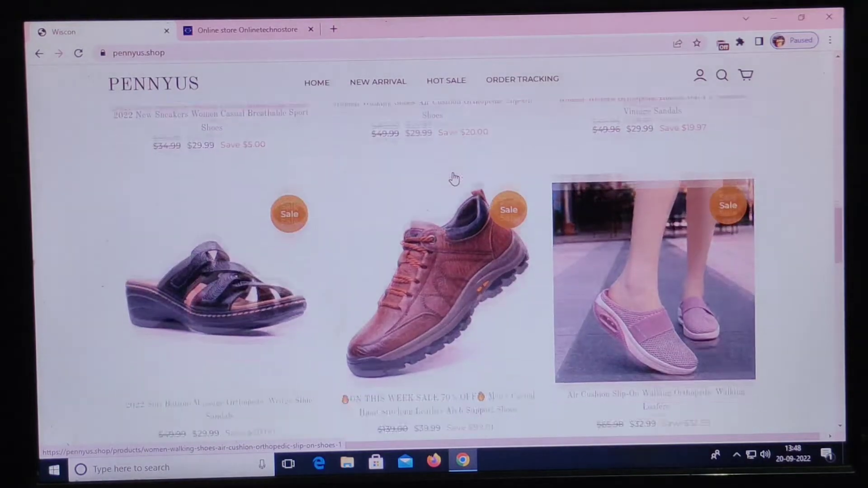
{"action": "scroll", "coordinate": [455, 177], "scroll_direction": "down", "scroll_amount": 2}
{"action": "scroll", "coordinate": [455, 177], "scroll_direction": "down", "scroll_amount": 2}
{"action": "scroll", "coordinate": [456, 177], "scroll_direction": "down", "scroll_amount": 1}
{"action": "scroll", "coordinate": [455, 177], "scroll_direction": "down", "scroll_amount": 3}
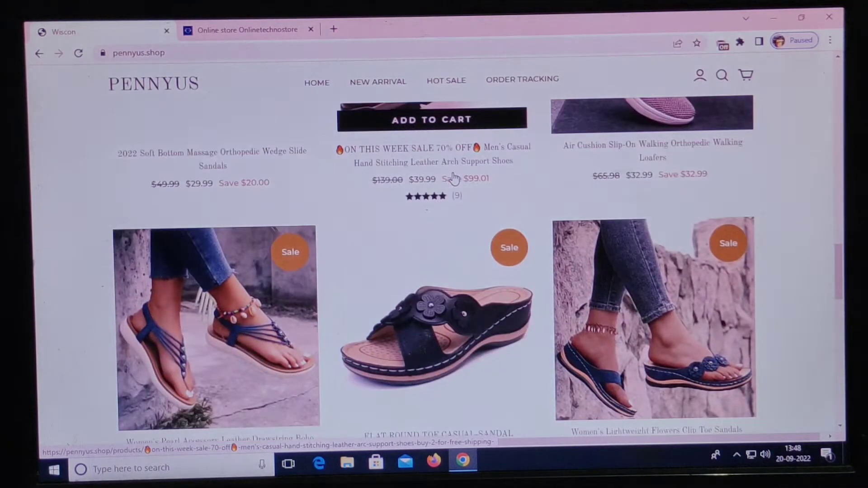
{"action": "scroll", "coordinate": [455, 178], "scroll_direction": "down", "scroll_amount": 3}
{"action": "scroll", "coordinate": [455, 177], "scroll_direction": "down", "scroll_amount": 4}
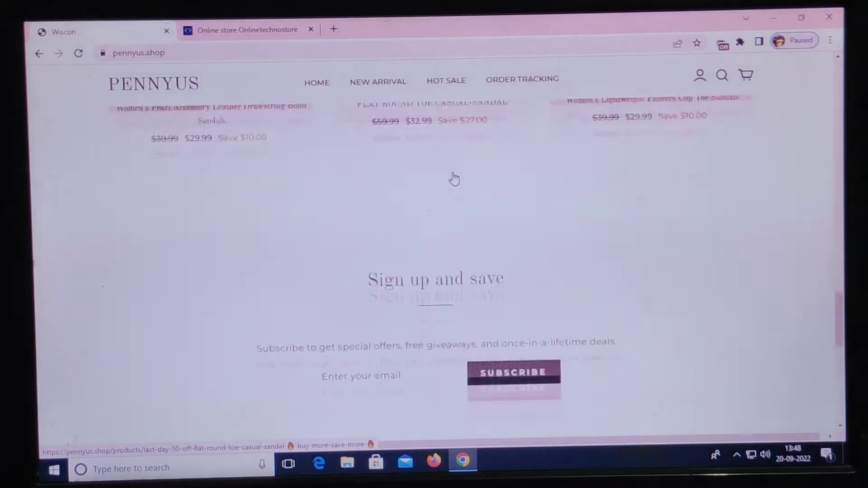
{"action": "scroll", "coordinate": [455, 177], "scroll_direction": "down", "scroll_amount": 1}
{"action": "scroll", "coordinate": [455, 178], "scroll_direction": "down", "scroll_amount": 3}
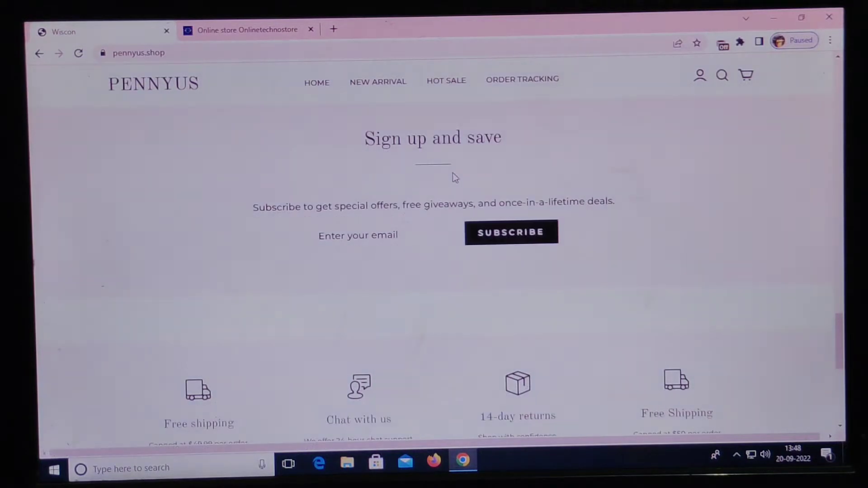
{"action": "scroll", "coordinate": [455, 177], "scroll_direction": "down", "scroll_amount": 3}
{"action": "scroll", "coordinate": [454, 177], "scroll_direction": "down", "scroll_amount": 3}
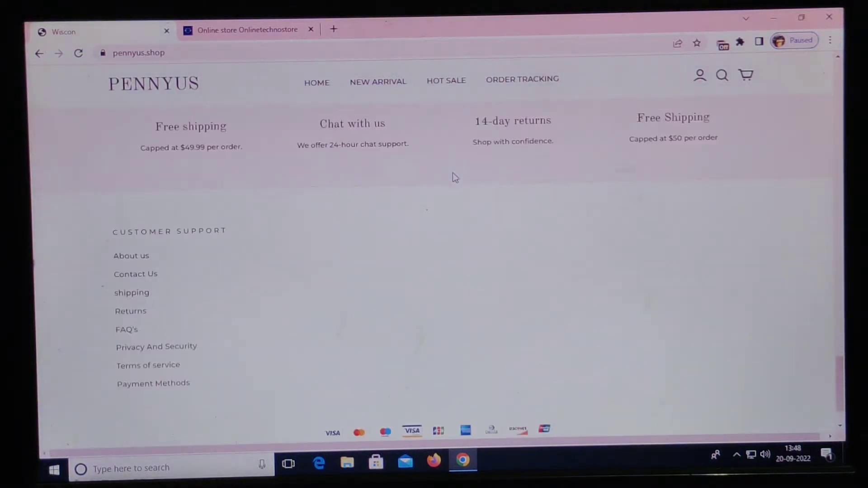
{"action": "scroll", "coordinate": [455, 177], "scroll_direction": "down", "scroll_amount": 2}
{"action": "scroll", "coordinate": [456, 177], "scroll_direction": "up", "scroll_amount": 2}
{"action": "scroll", "coordinate": [455, 177], "scroll_direction": "up", "scroll_amount": 4}
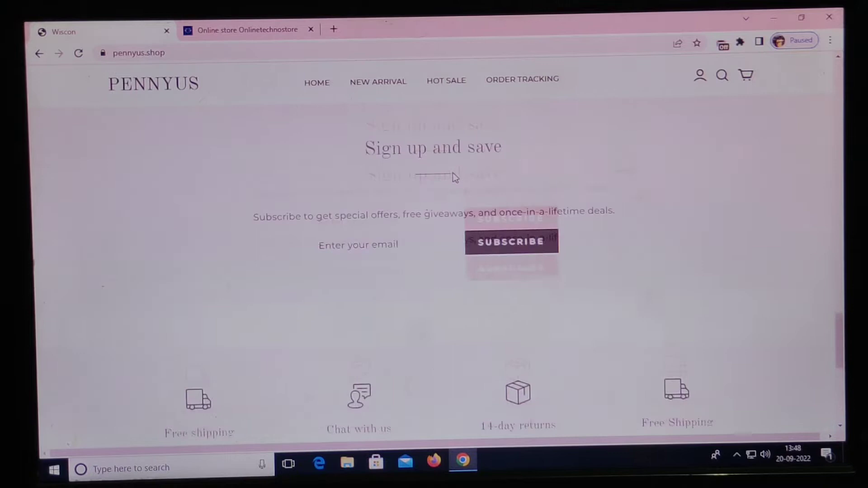
{"action": "scroll", "coordinate": [455, 177], "scroll_direction": "up", "scroll_amount": 4}
{"action": "scroll", "coordinate": [455, 177], "scroll_direction": "up", "scroll_amount": 4}
{"action": "scroll", "coordinate": [456, 177], "scroll_direction": "up", "scroll_amount": 3}
{"action": "scroll", "coordinate": [456, 177], "scroll_direction": "up", "scroll_amount": 2}
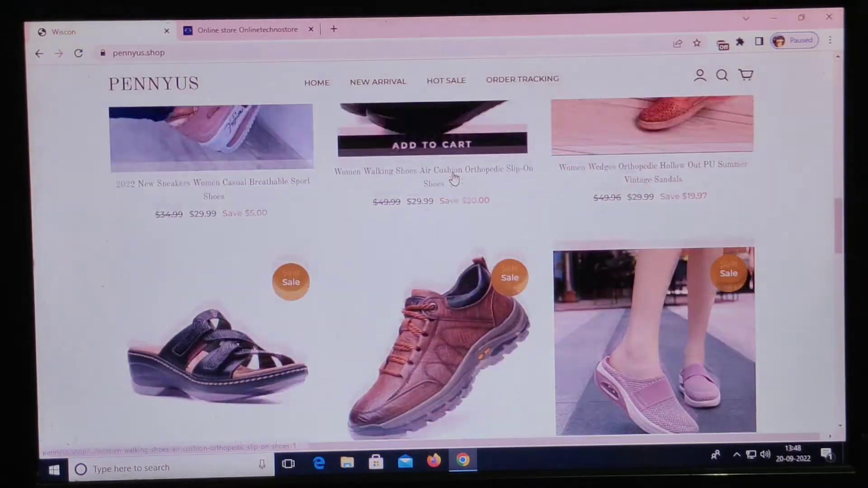
{"action": "scroll", "coordinate": [454, 177], "scroll_direction": "up", "scroll_amount": 4}
{"action": "scroll", "coordinate": [455, 177], "scroll_direction": "up", "scroll_amount": 3}
{"action": "scroll", "coordinate": [455, 177], "scroll_direction": "up", "scroll_amount": 4}
{"action": "scroll", "coordinate": [456, 177], "scroll_direction": "up", "scroll_amount": 2}
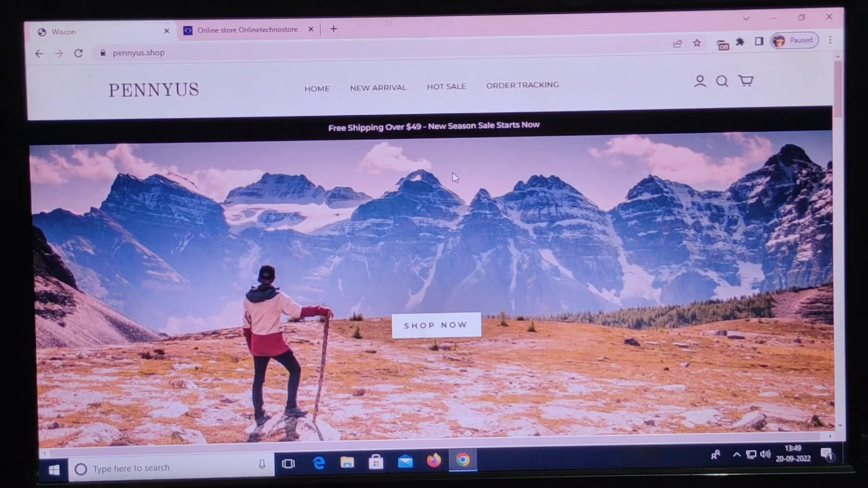
{"action": "scroll", "coordinate": [454, 176], "scroll_direction": "down", "scroll_amount": 5}
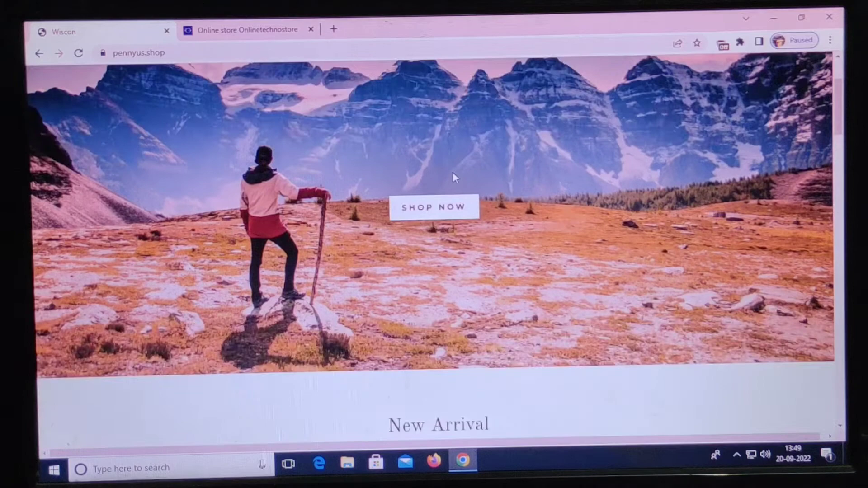
{"action": "scroll", "coordinate": [455, 176], "scroll_direction": "down", "scroll_amount": 5}
{"action": "scroll", "coordinate": [455, 178], "scroll_direction": "down", "scroll_amount": 3}
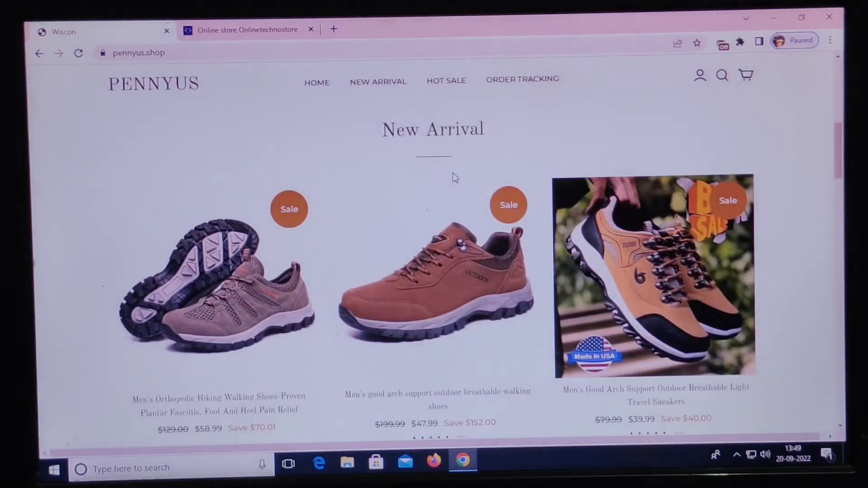
{"action": "scroll", "coordinate": [455, 179], "scroll_direction": "down", "scroll_amount": 5}
{"action": "scroll", "coordinate": [455, 178], "scroll_direction": "down", "scroll_amount": 3}
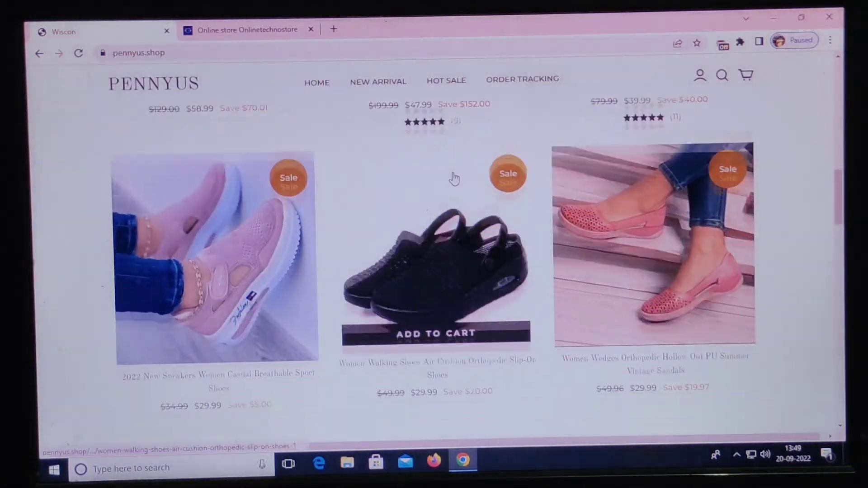
{"action": "scroll", "coordinate": [455, 178], "scroll_direction": "down", "scroll_amount": 4}
{"action": "scroll", "coordinate": [455, 177], "scroll_direction": "down", "scroll_amount": 3}
{"action": "scroll", "coordinate": [455, 178], "scroll_direction": "down", "scroll_amount": 2}
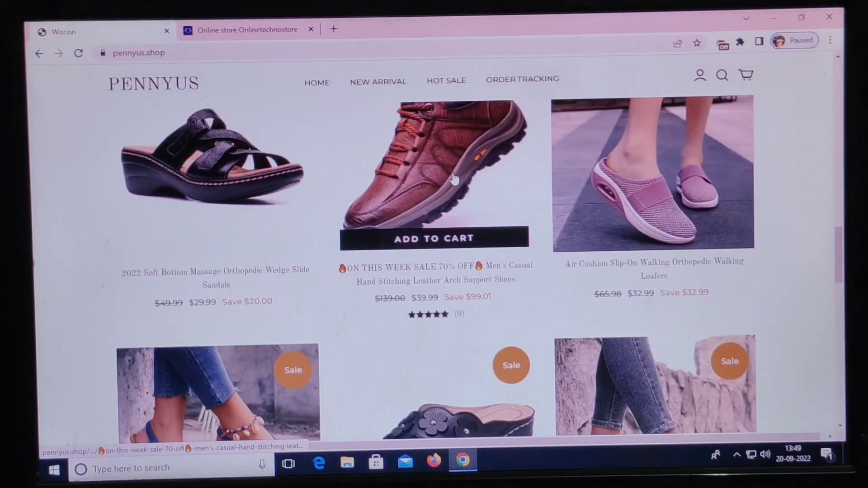
{"action": "scroll", "coordinate": [454, 178], "scroll_direction": "down", "scroll_amount": 4}
{"action": "scroll", "coordinate": [455, 178], "scroll_direction": "down", "scroll_amount": 2}
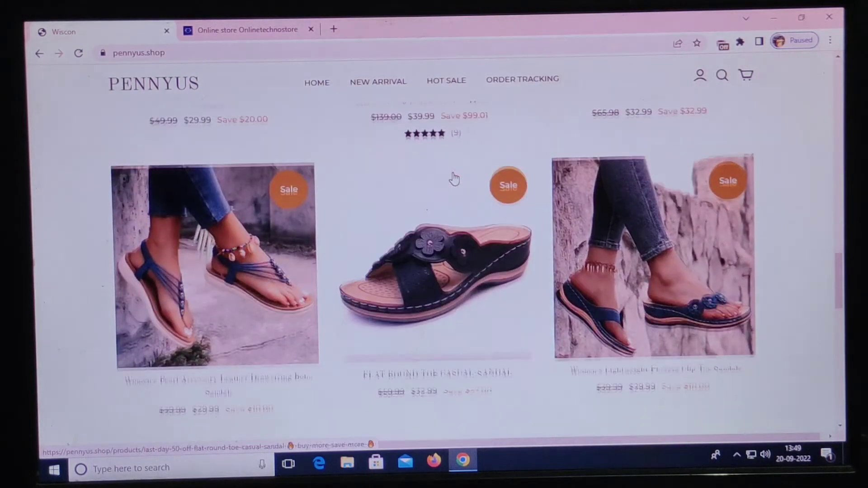
{"action": "scroll", "coordinate": [454, 178], "scroll_direction": "down", "scroll_amount": 4}
{"action": "scroll", "coordinate": [452, 178], "scroll_direction": "down", "scroll_amount": 3}
{"action": "scroll", "coordinate": [453, 178], "scroll_direction": "down", "scroll_amount": 2}
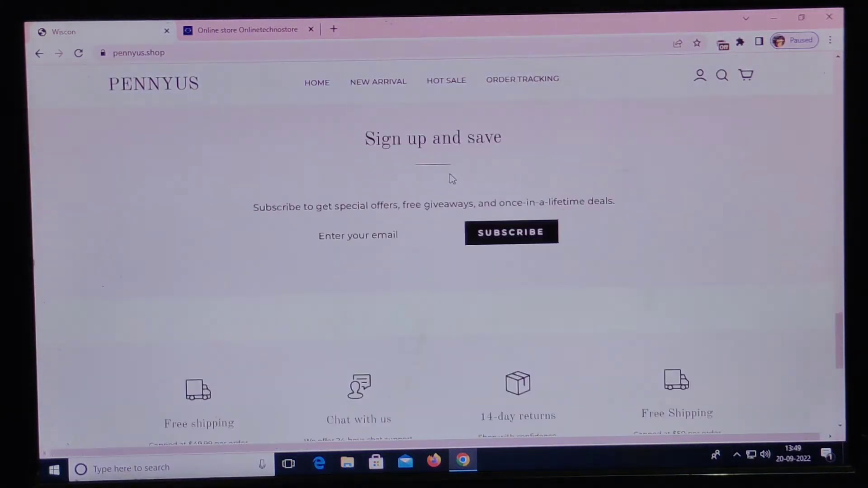
{"action": "scroll", "coordinate": [453, 177], "scroll_direction": "down", "scroll_amount": 3}
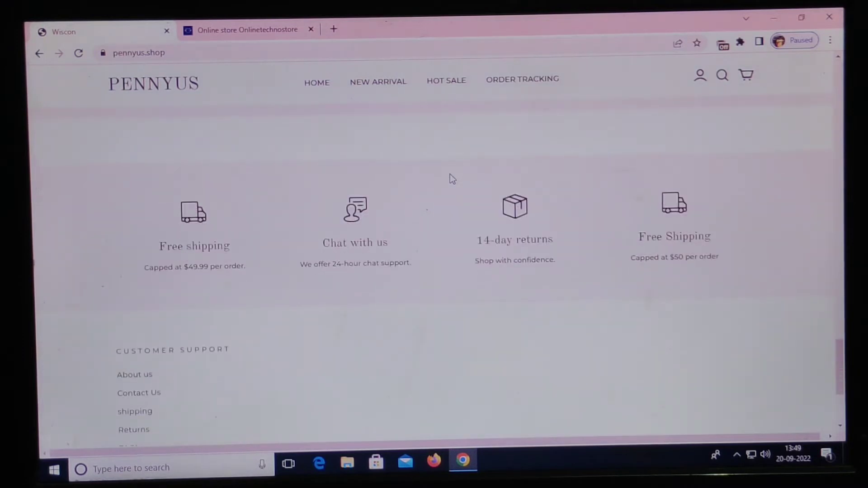
{"action": "scroll", "coordinate": [452, 177], "scroll_direction": "down", "scroll_amount": 3}
{"action": "scroll", "coordinate": [452, 178], "scroll_direction": "down", "scroll_amount": 2}
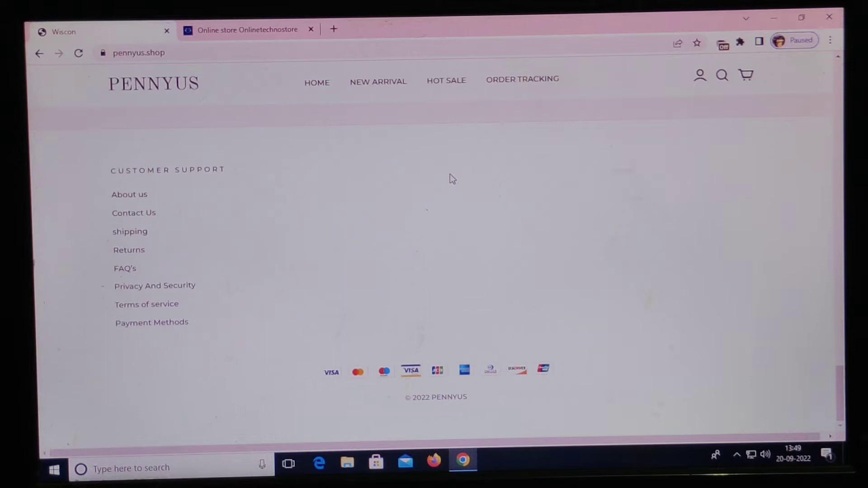
{"action": "scroll", "coordinate": [452, 178], "scroll_direction": "up", "scroll_amount": 3}
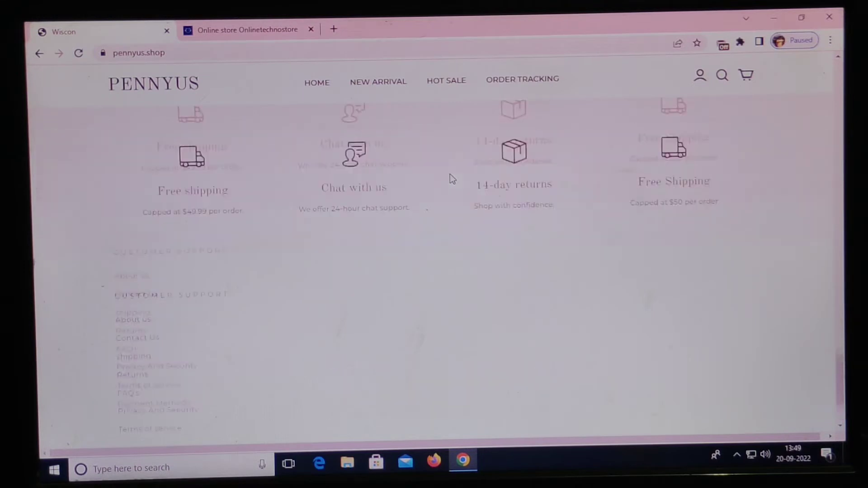
{"action": "scroll", "coordinate": [452, 178], "scroll_direction": "up", "scroll_amount": 3}
{"action": "scroll", "coordinate": [452, 178], "scroll_direction": "up", "scroll_amount": 4}
{"action": "scroll", "coordinate": [452, 177], "scroll_direction": "up", "scroll_amount": 3}
{"action": "scroll", "coordinate": [452, 178], "scroll_direction": "up", "scroll_amount": 3}
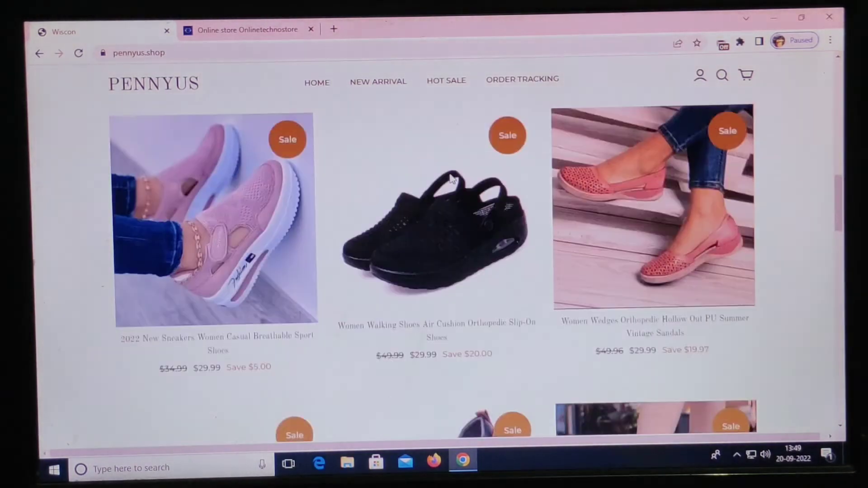
{"action": "scroll", "coordinate": [453, 178], "scroll_direction": "up", "scroll_amount": 3}
{"action": "scroll", "coordinate": [452, 177], "scroll_direction": "up", "scroll_amount": 4}
{"action": "scroll", "coordinate": [452, 177], "scroll_direction": "up", "scroll_amount": 4}
{"action": "scroll", "coordinate": [453, 177], "scroll_direction": "up", "scroll_amount": 1}
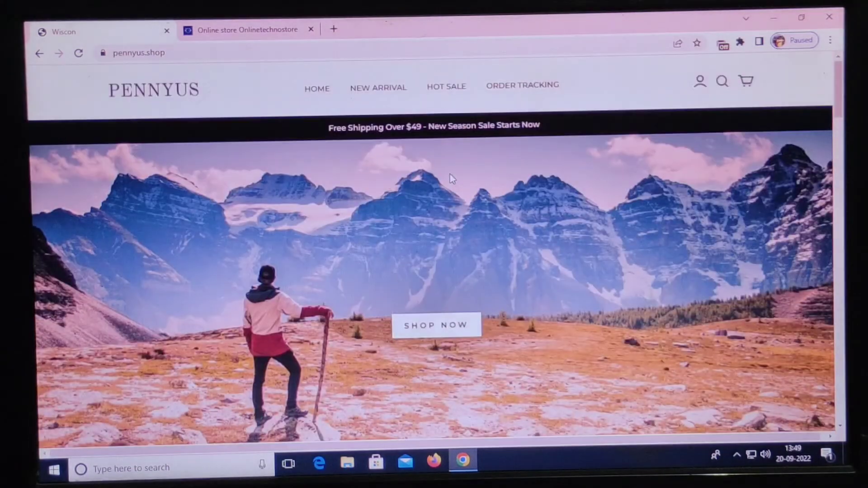